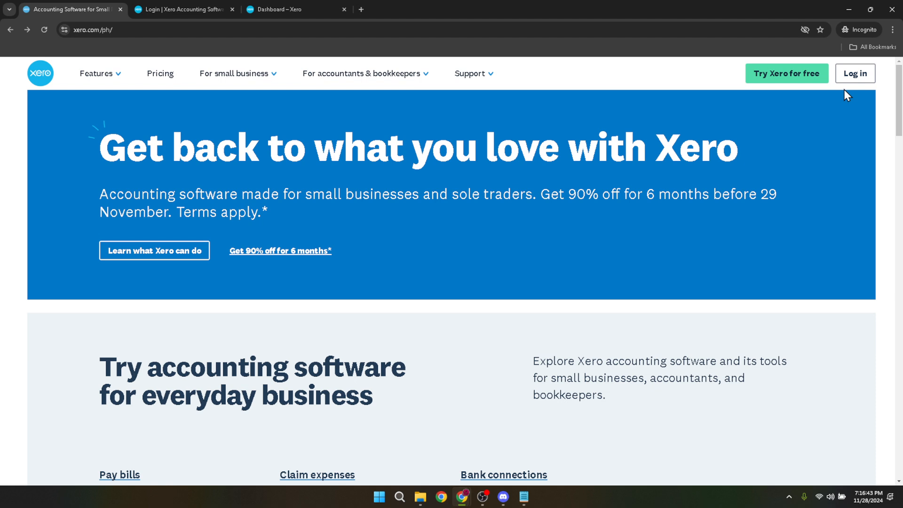
# Step: Check the saved login credentials, then return to the Demo Company (Global) dashboard
pyautogui.click(153, 5)
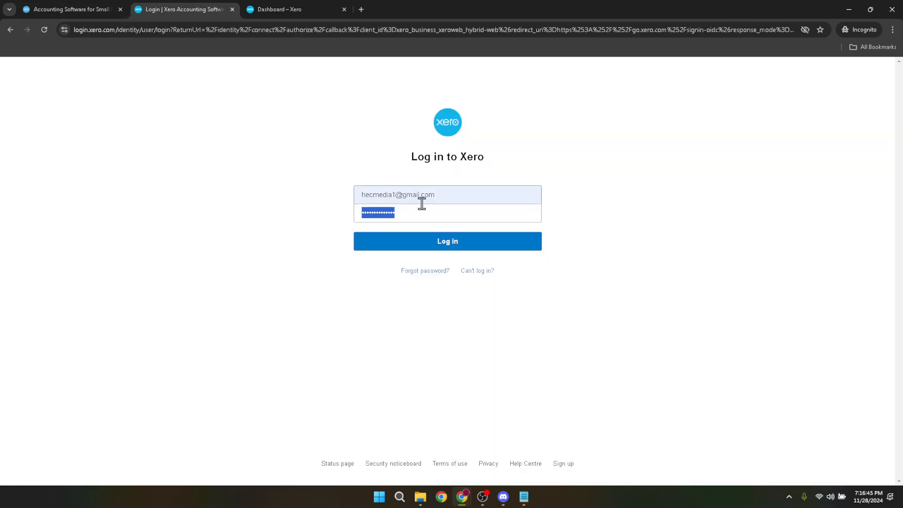
pyautogui.moveTo(438, 194); pyautogui.dragTo(354, 192)
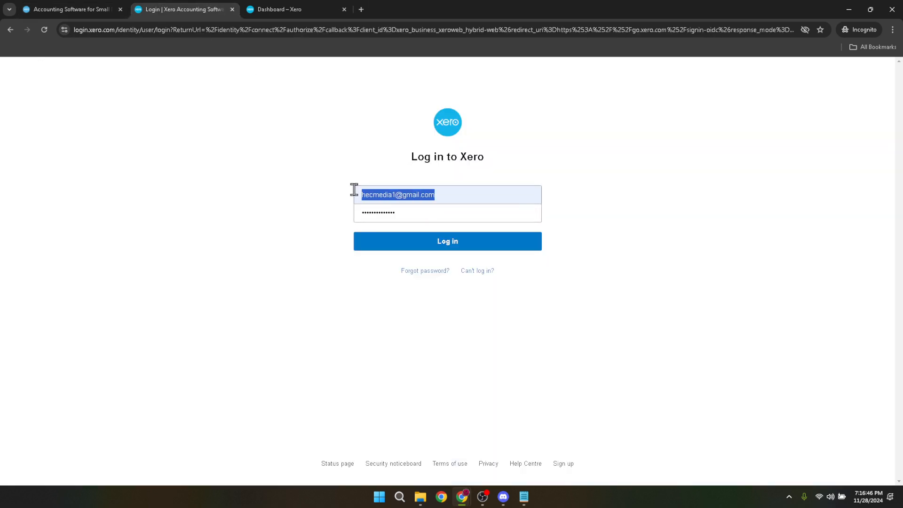
pyautogui.moveTo(405, 212); pyautogui.dragTo(353, 214)
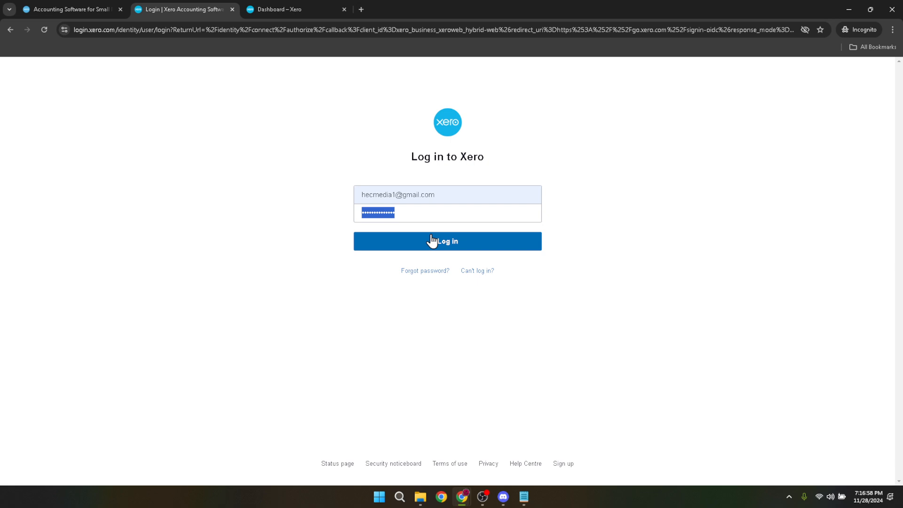
pyautogui.click(296, 14)
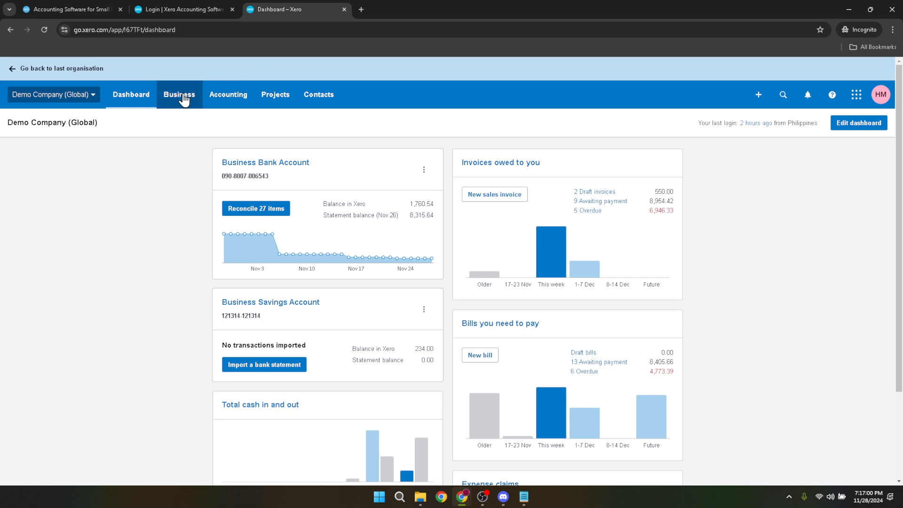
# Step: Go to Business > Products and services
pyautogui.click(183, 99)
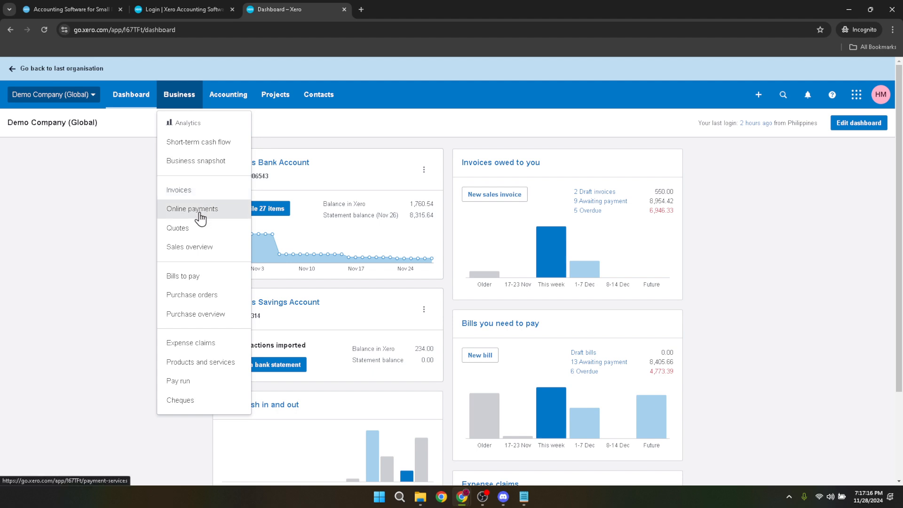
pyautogui.click(194, 365)
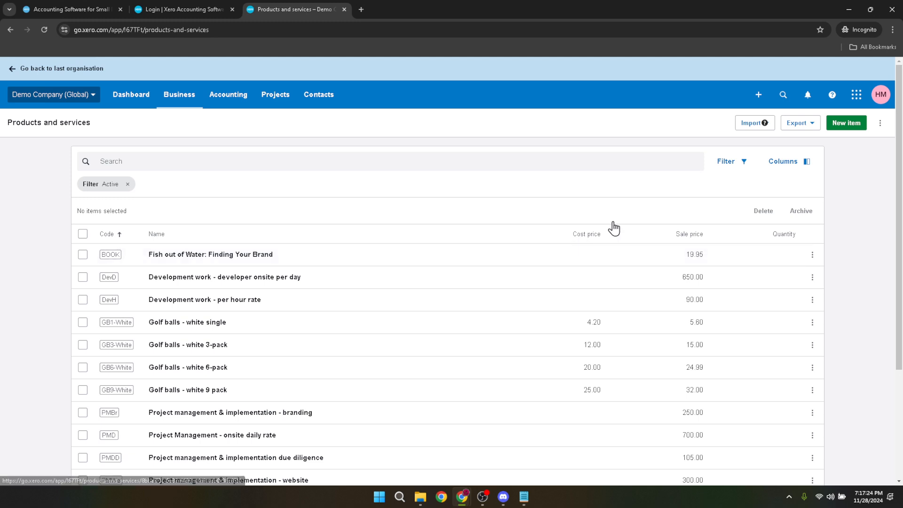
# Step: Create a new item with code GB331 and name 'Test Item'
pyautogui.click(847, 123)
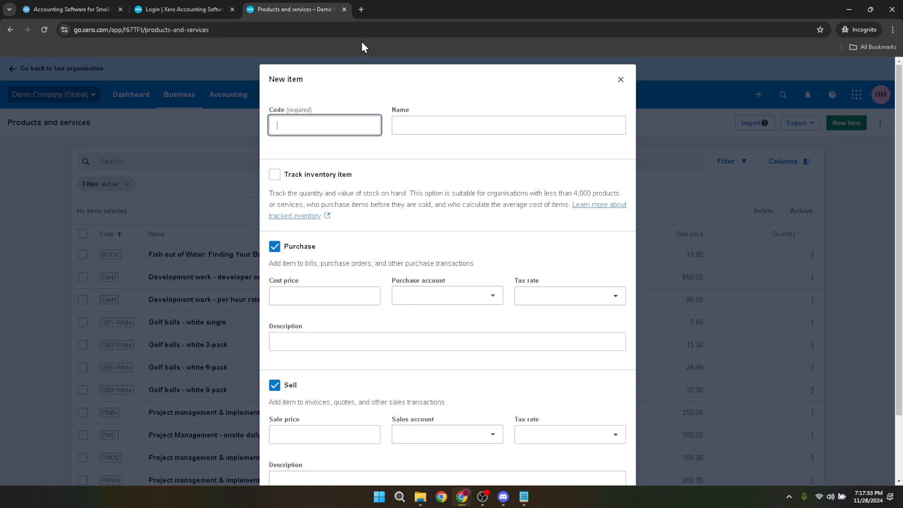
pyautogui.write('GB331')
pyautogui.press('Tab')
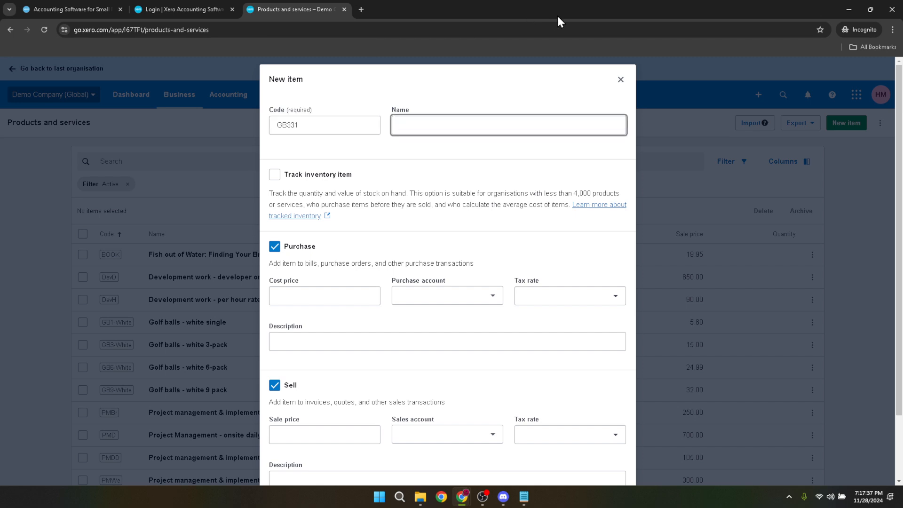
pyautogui.write('tEST')
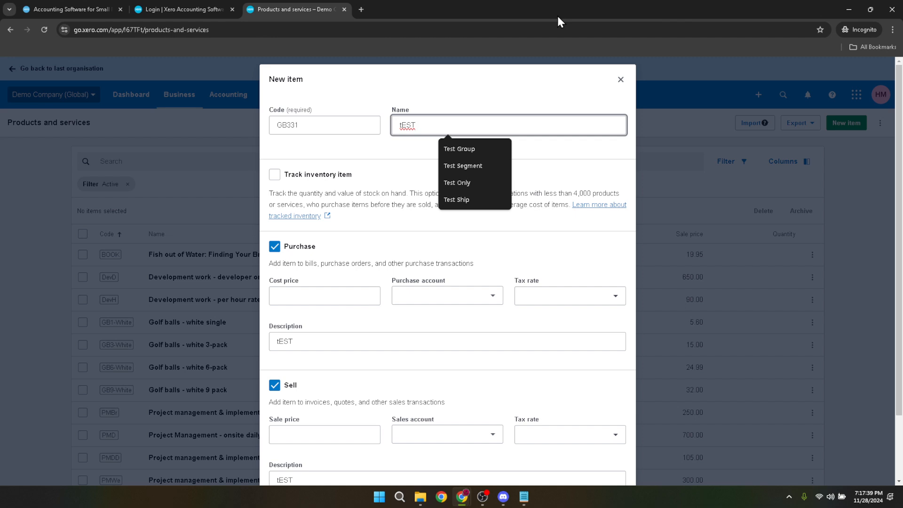
pyautogui.press('BackSpace')
pyautogui.press('BackSpace')
pyautogui.press('BackSpace')
pyautogui.press('BackSpace')
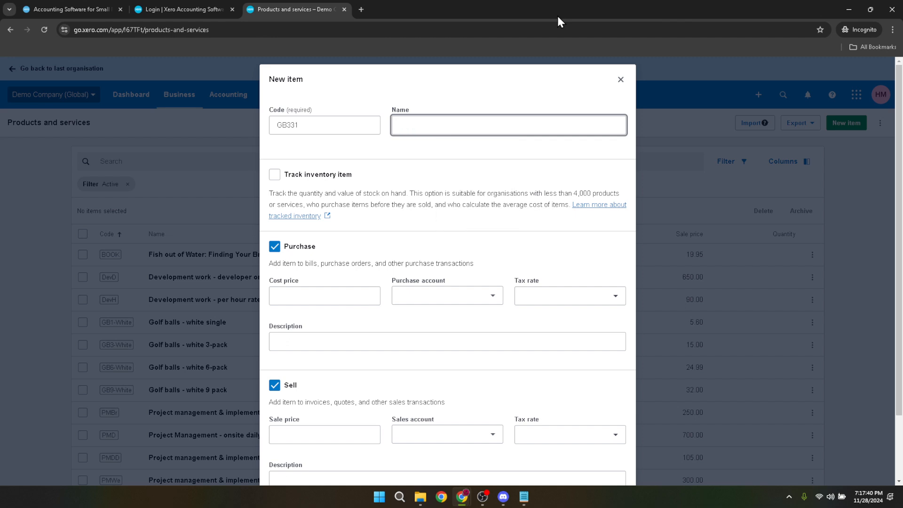
pyautogui.write('Test I')
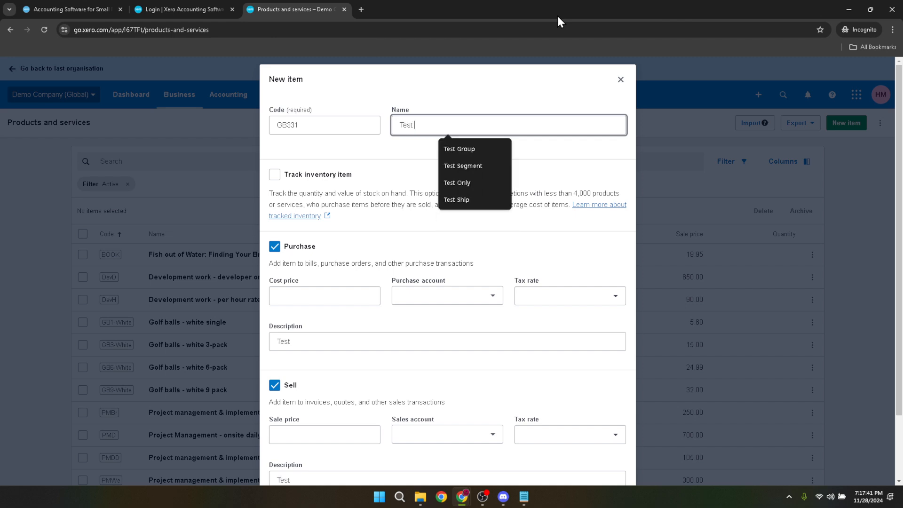
pyautogui.write('tem')
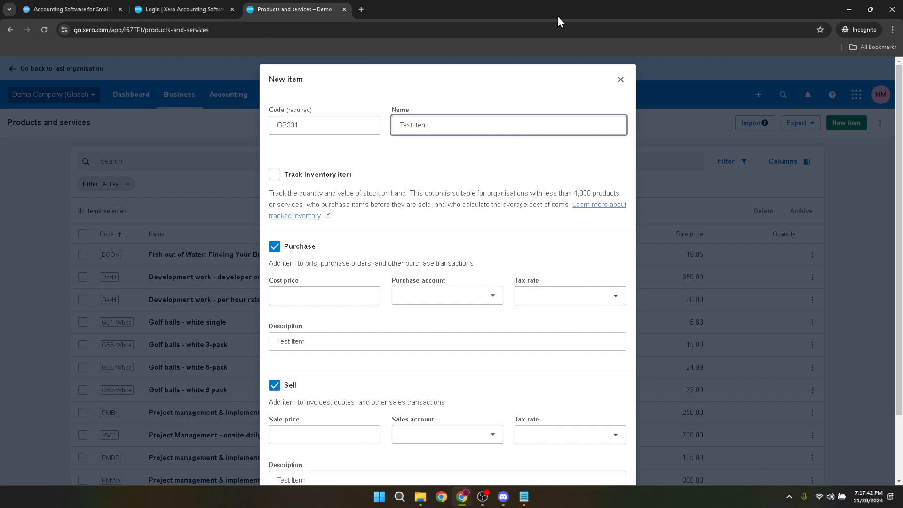
pyautogui.click(275, 176)
# Step: Mark the item as tracked inventory with asset account 630 - Inventory
pyautogui.click(274, 176)
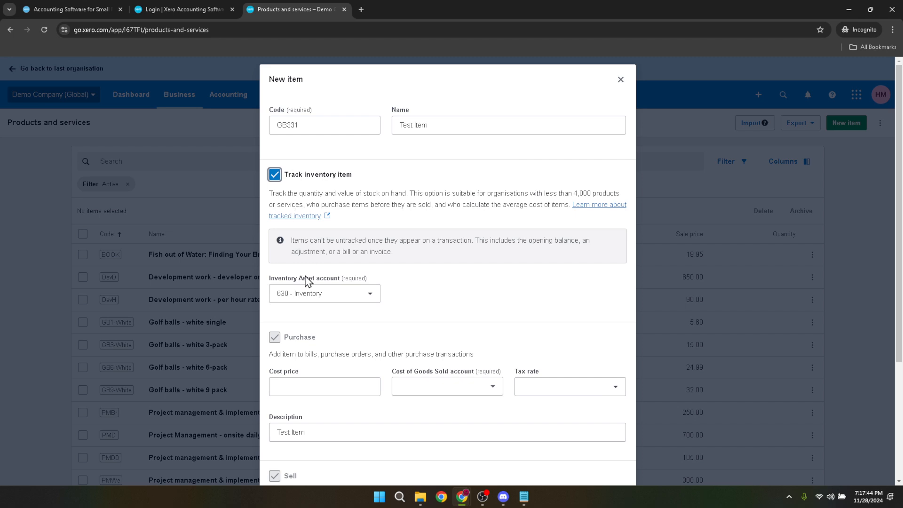
pyautogui.click(337, 303)
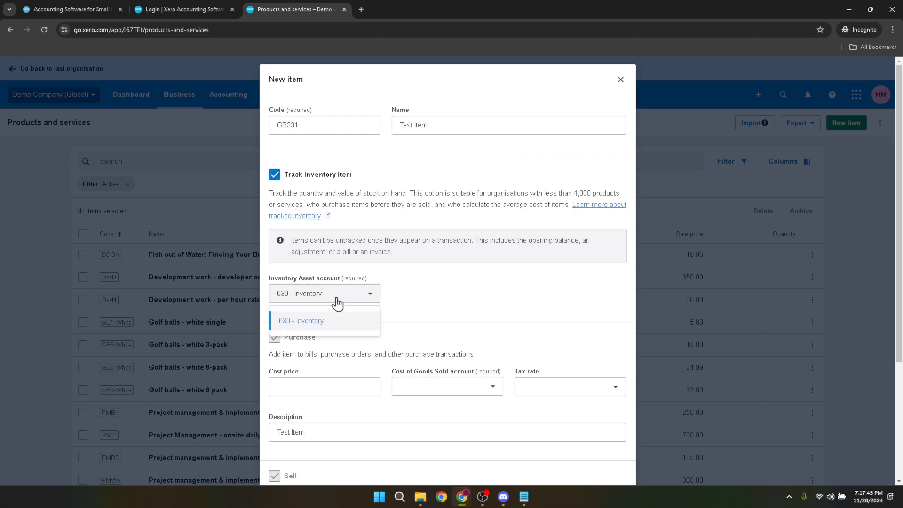
pyautogui.click(338, 303)
pyautogui.scroll(-3, 394, 293)
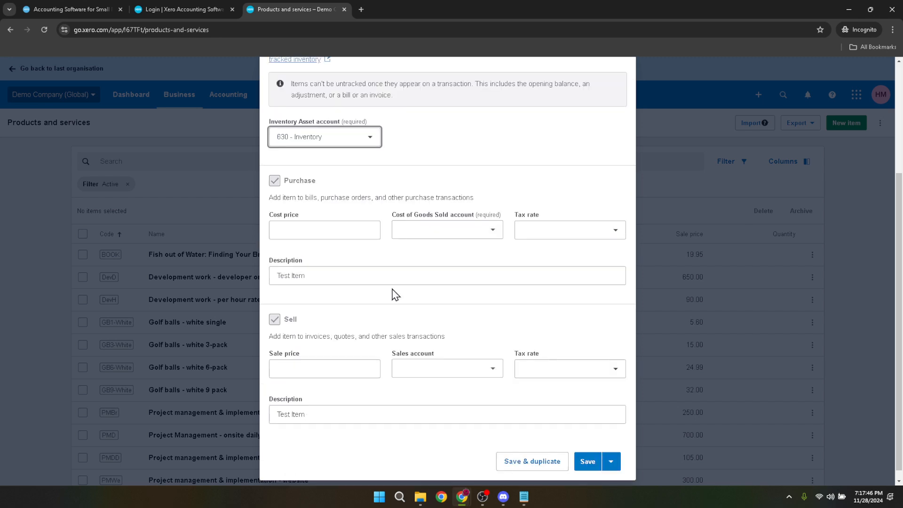
# Step: Enter a cost price of 120.00 with purchase tax rate None
pyautogui.click(324, 228)
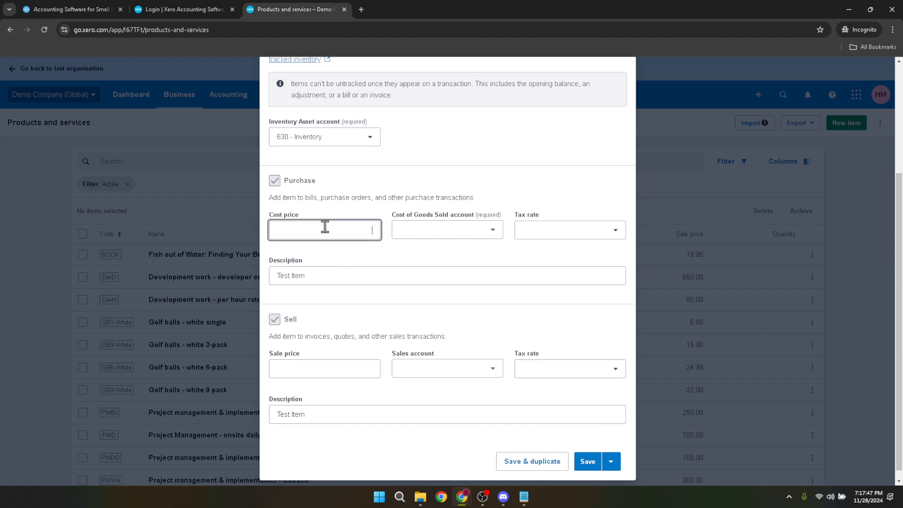
pyautogui.write('12')
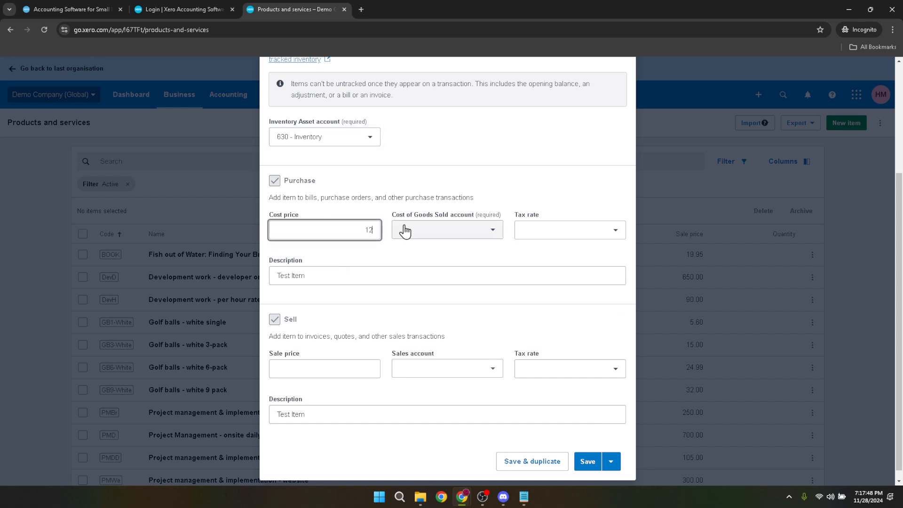
pyautogui.write('0')
pyautogui.click(551, 233)
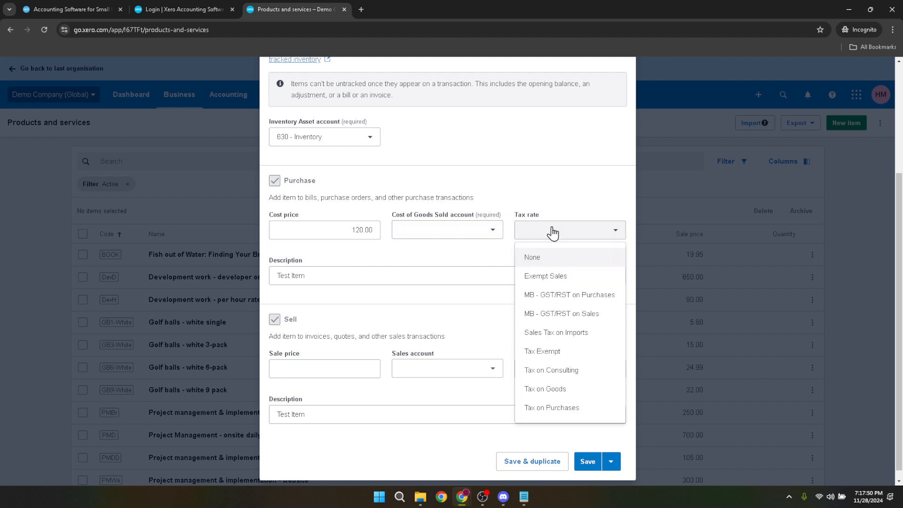
pyautogui.click(544, 259)
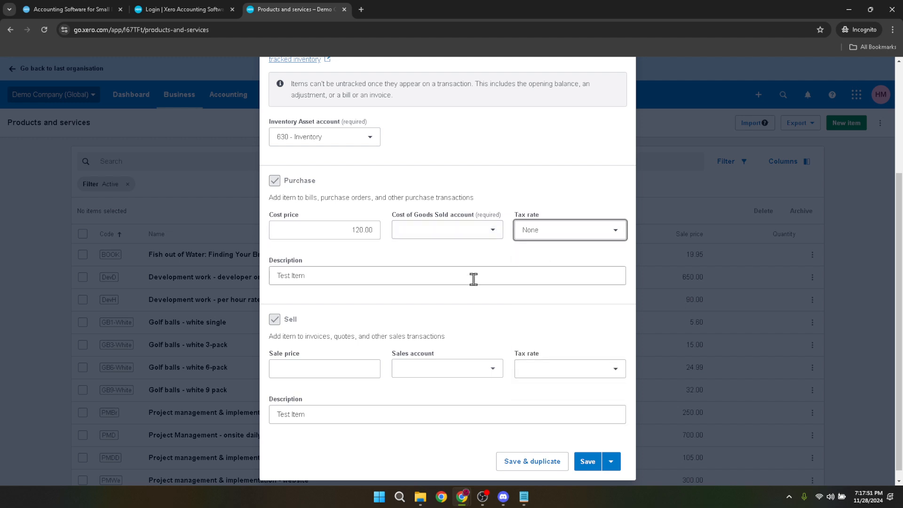
pyautogui.scroll(-1, 353, 282)
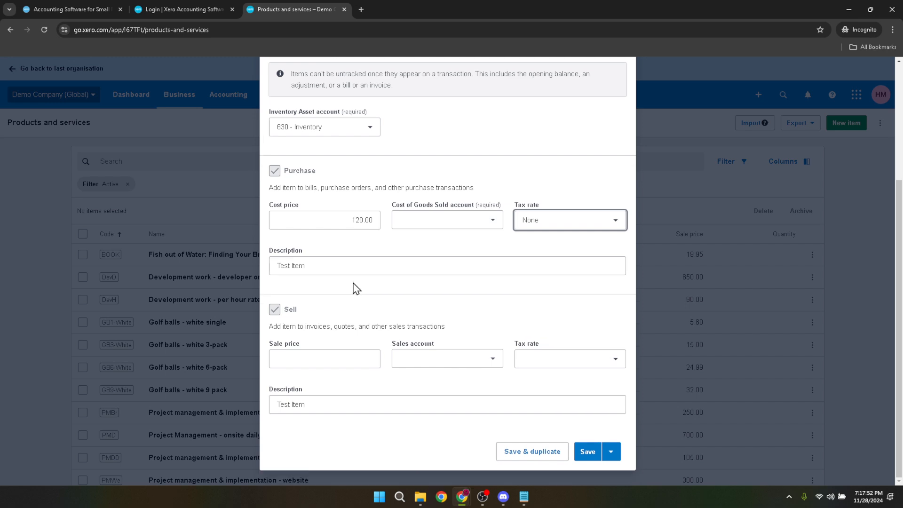
pyautogui.click(316, 357)
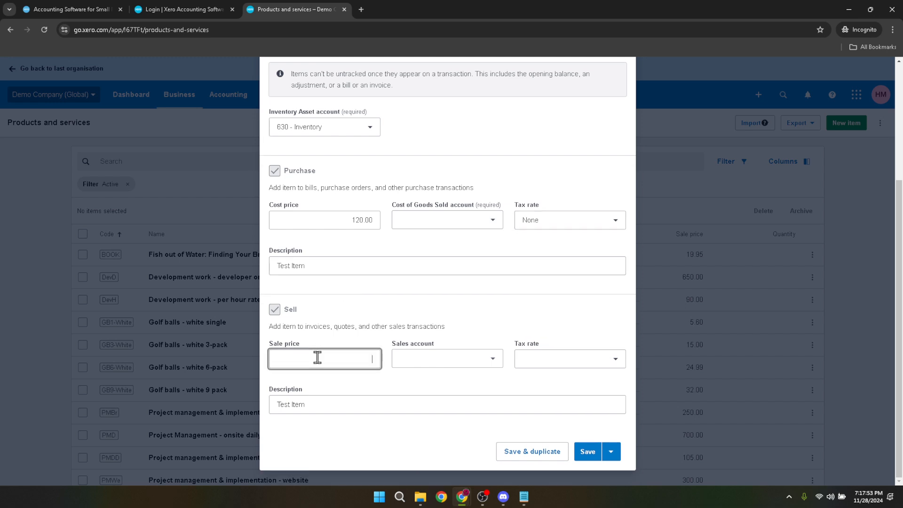
# Step: Set sales account 260 - Other Revenue and COGS account 300 - Purchases, then save
pyautogui.click(444, 365)
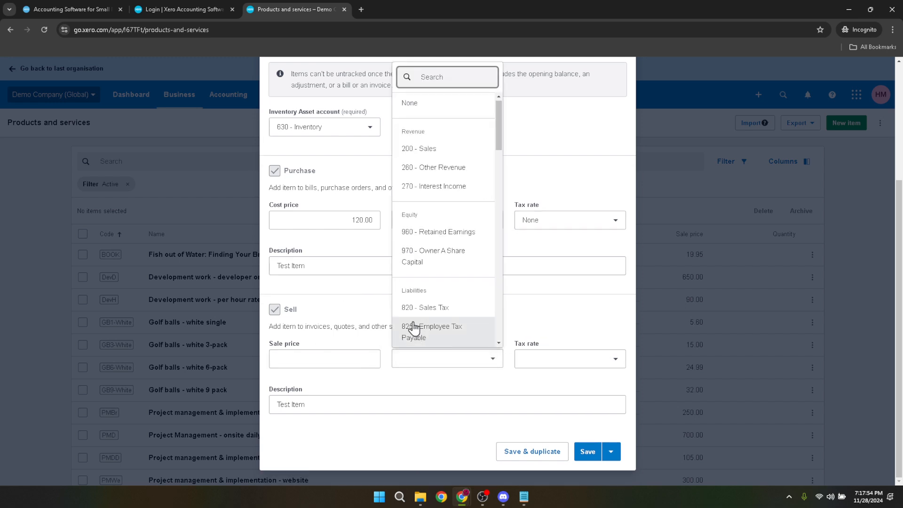
pyautogui.click(416, 167)
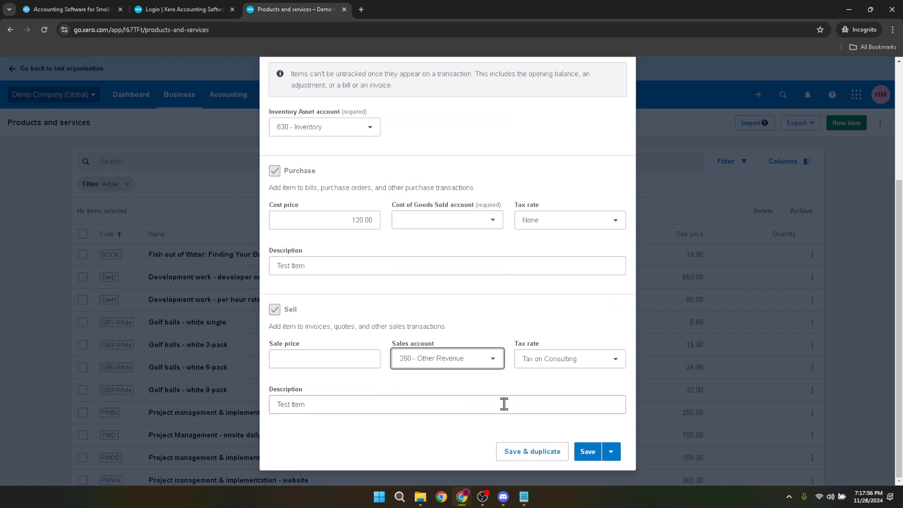
pyautogui.click(589, 451)
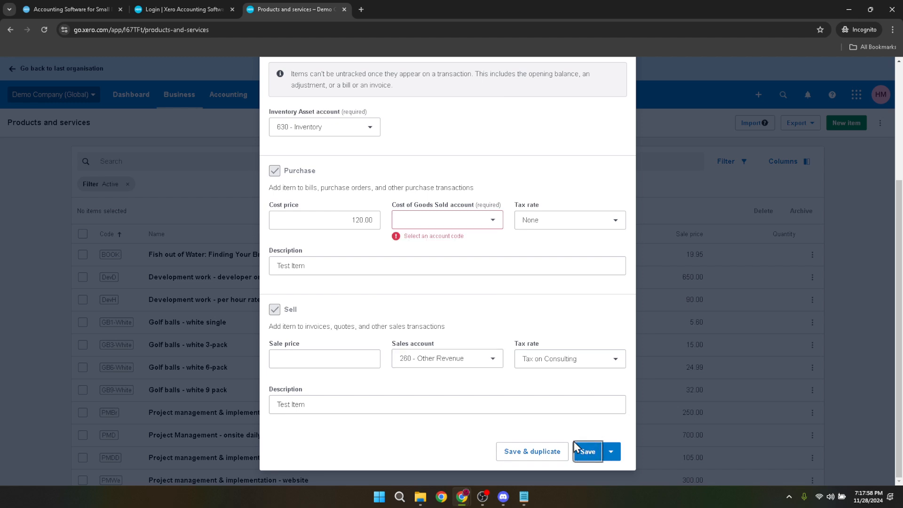
pyautogui.click(413, 228)
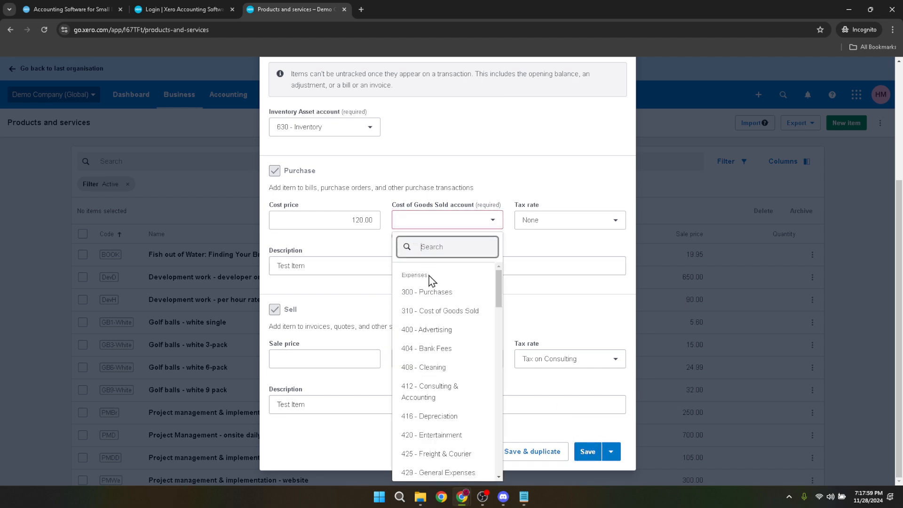
pyautogui.click(435, 296)
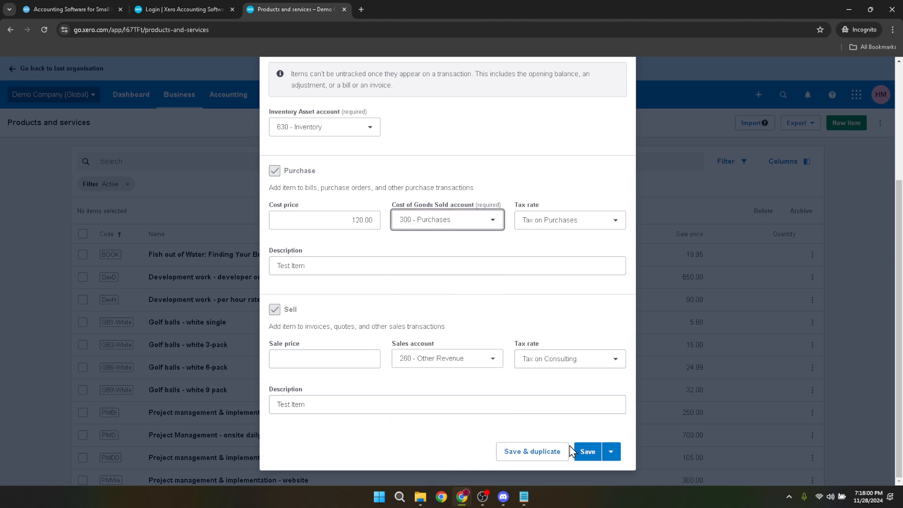
pyautogui.click(588, 453)
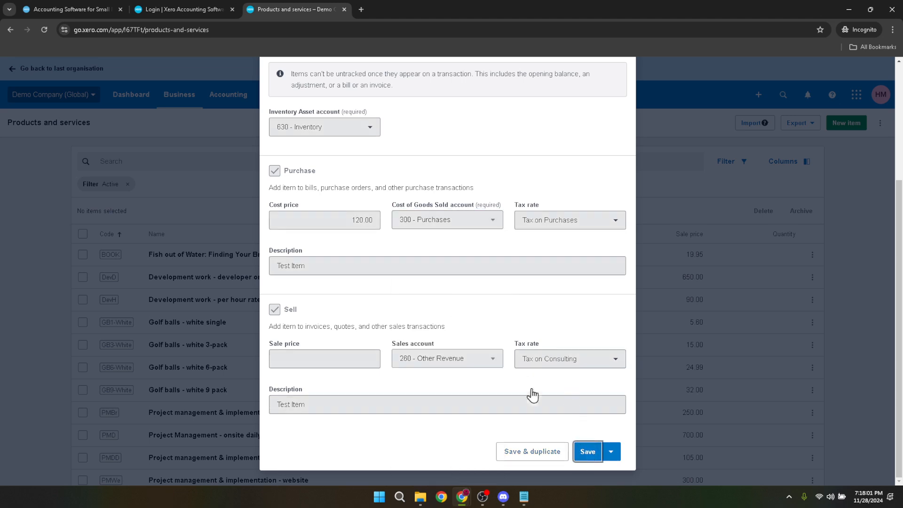